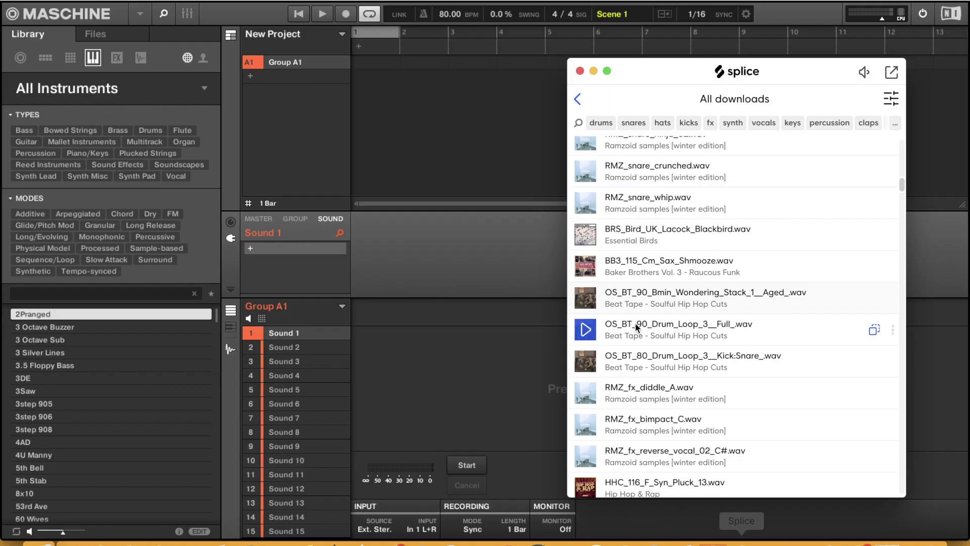
- Drag OS_BT_90_Bmin_Wondering_Stack_1__Aged_.wav from the Splice downloads onto Sound 1
{"action": "left_click_drag", "start_coordinate": [580, 304], "coordinate": [323, 333]}
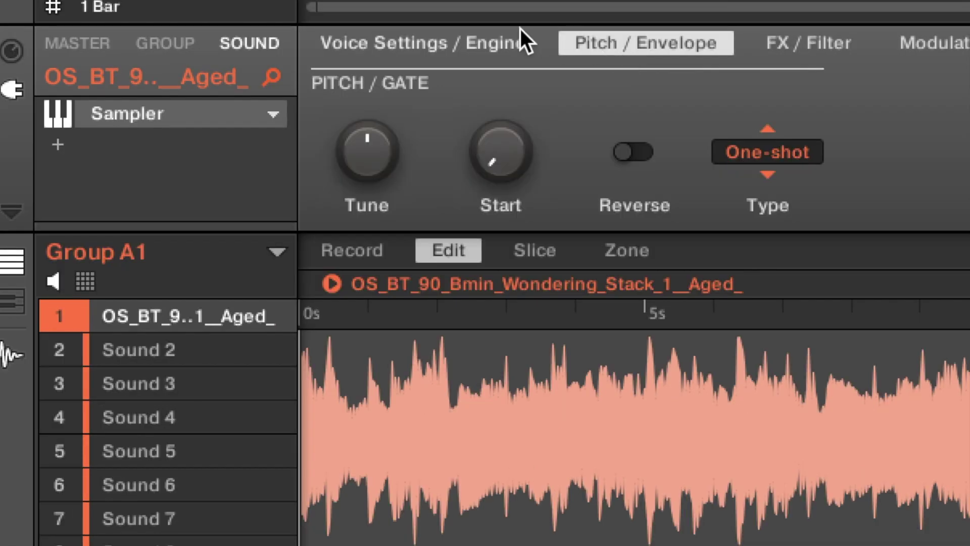
- Change Sound 1's Sampler polyphony from 8 voices to Legato in the engine settings
{"action": "left_click", "coordinate": [272, 32]}
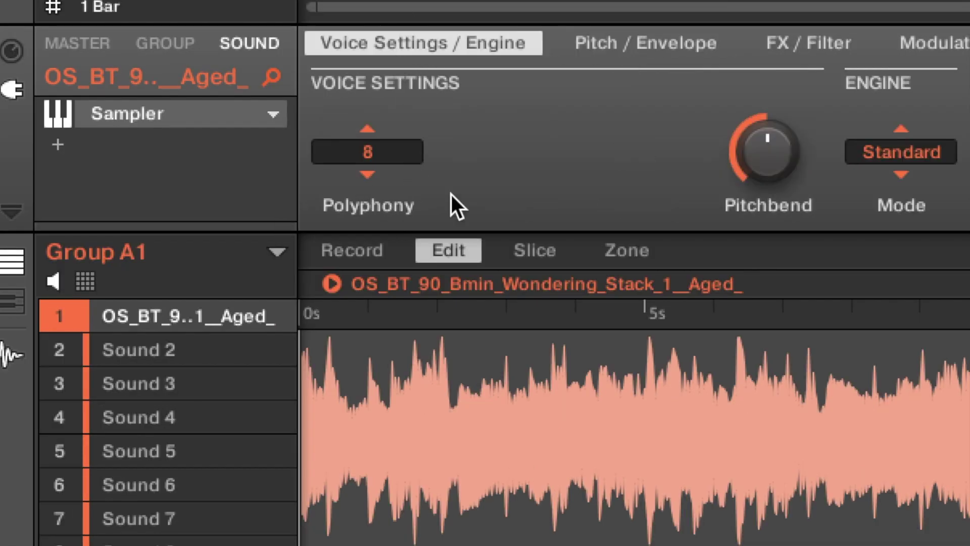
{"action": "left_click", "coordinate": [396, 153]}
{"action": "left_click", "coordinate": [408, 178]}
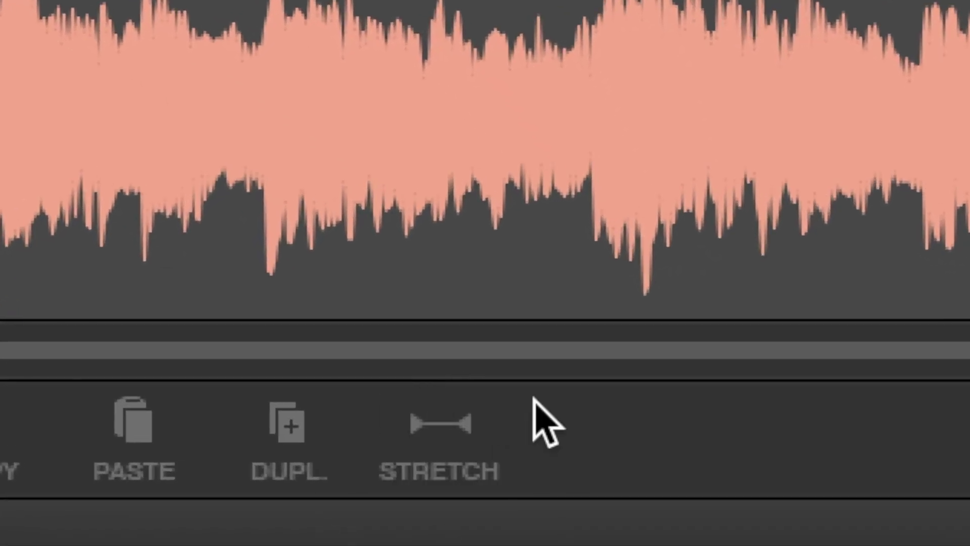
- Enable time-stretch on the loop, raise its tuning to 6.00 and set the new BPM to 90
{"action": "left_click", "coordinate": [498, 465]}
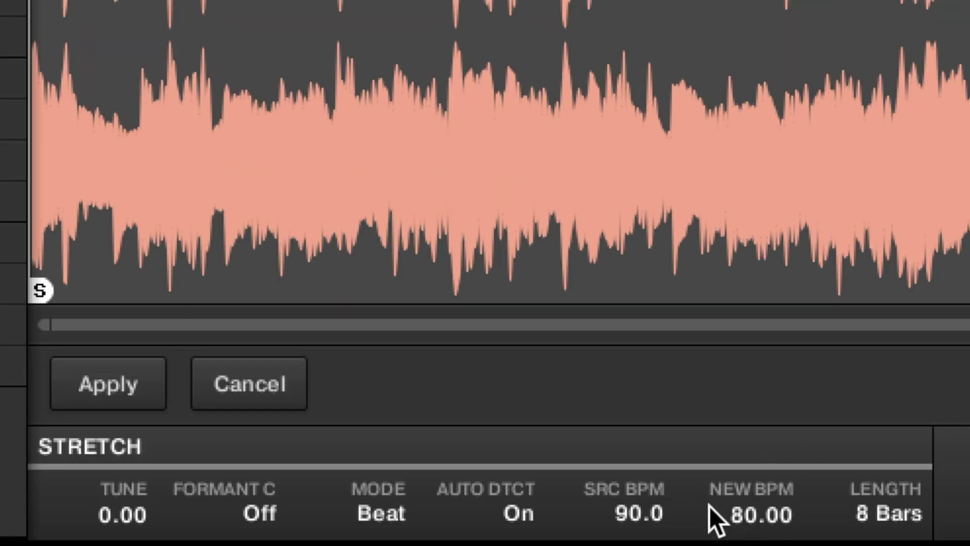
{"action": "left_click", "coordinate": [112, 394]}
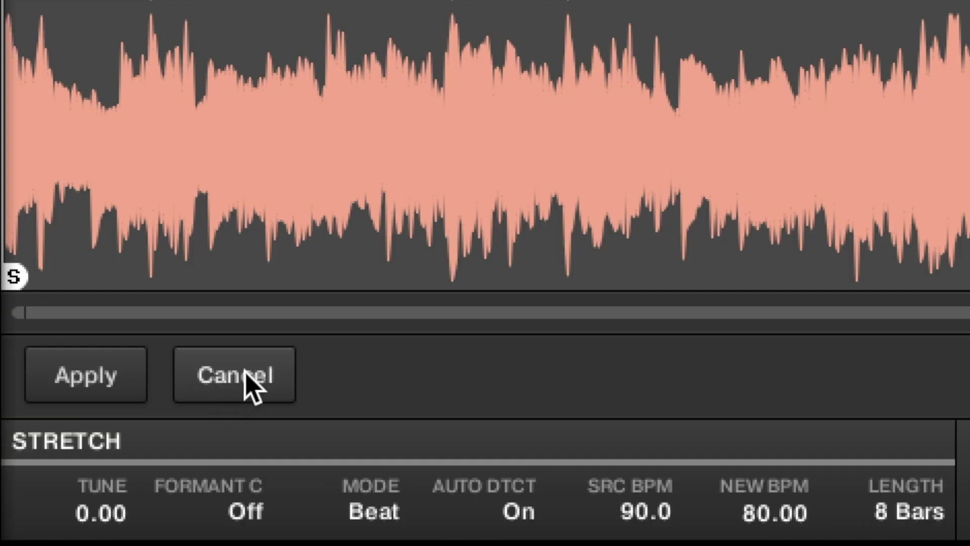
{"action": "left_click_drag", "start_coordinate": [92, 528], "coordinate": [96, 526]}
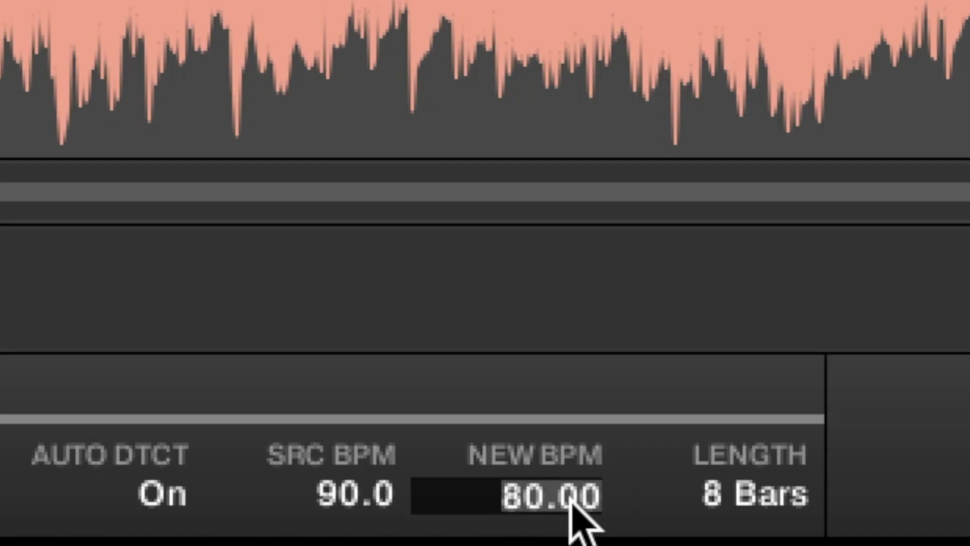
{"action": "type", "text": "90"}
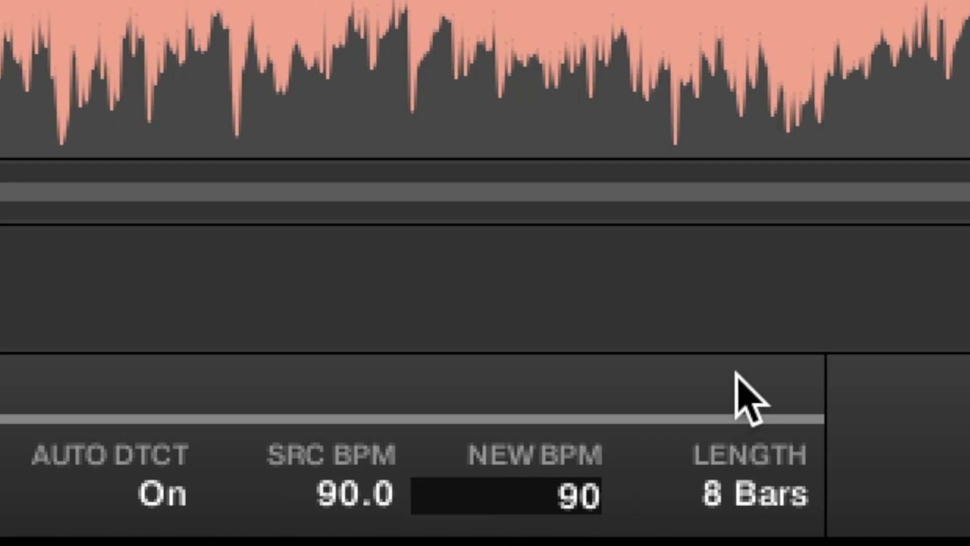
{"action": "key", "text": "Return"}
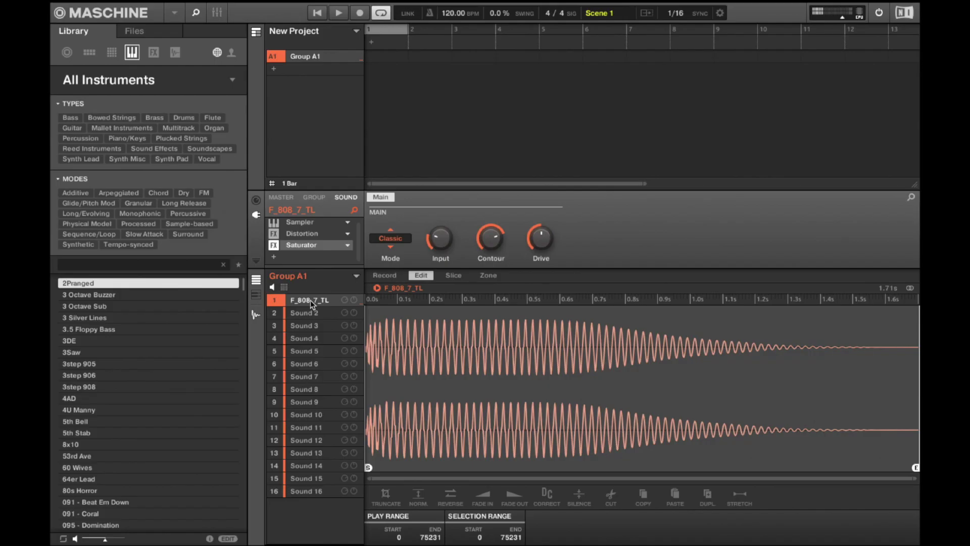
- Trim the 808's end, switch its envelope to ADSR with a 2.9 ms release, and reverse it
{"action": "left_click_drag", "start_coordinate": [914, 468], "coordinate": [464, 466]}
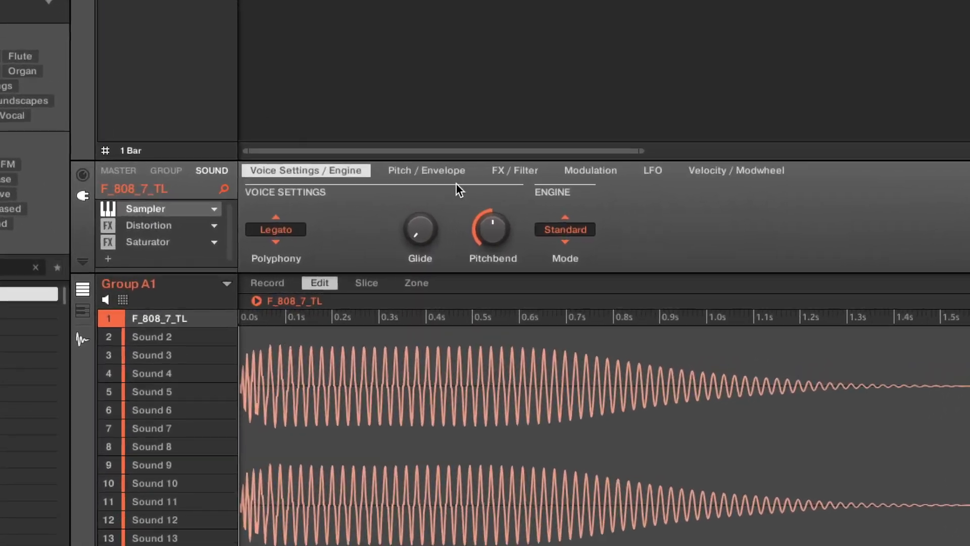
{"action": "left_click", "coordinate": [444, 170]}
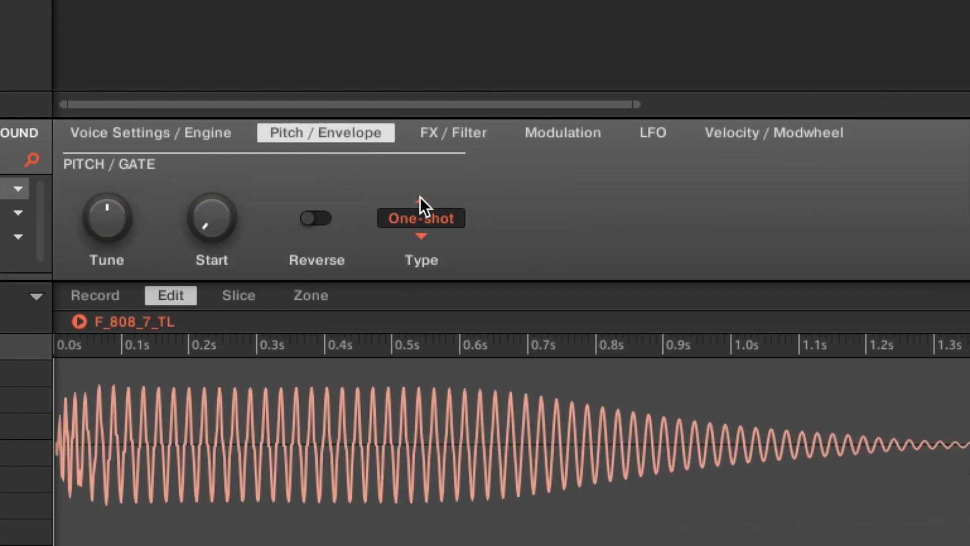
{"action": "left_click", "coordinate": [427, 218]}
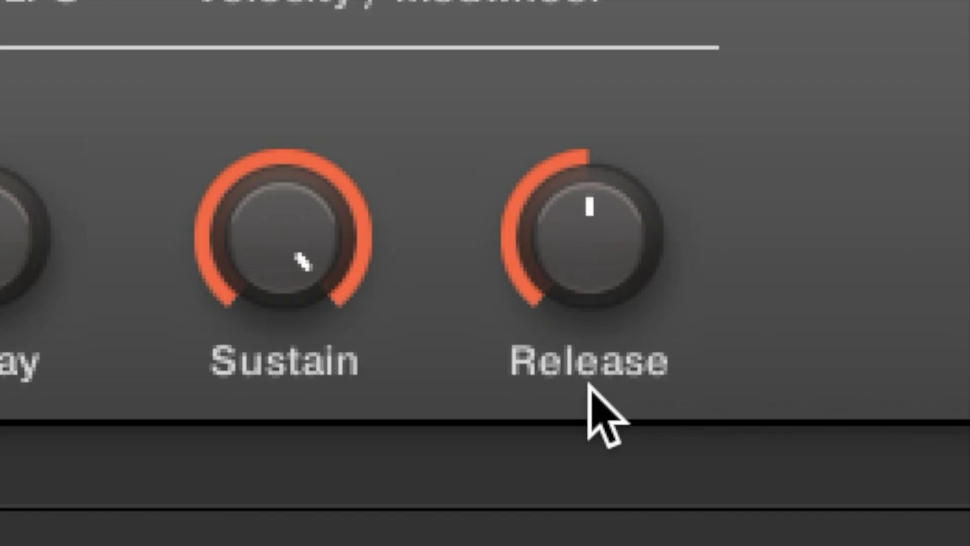
{"action": "mouse_move", "coordinate": [591, 258]}
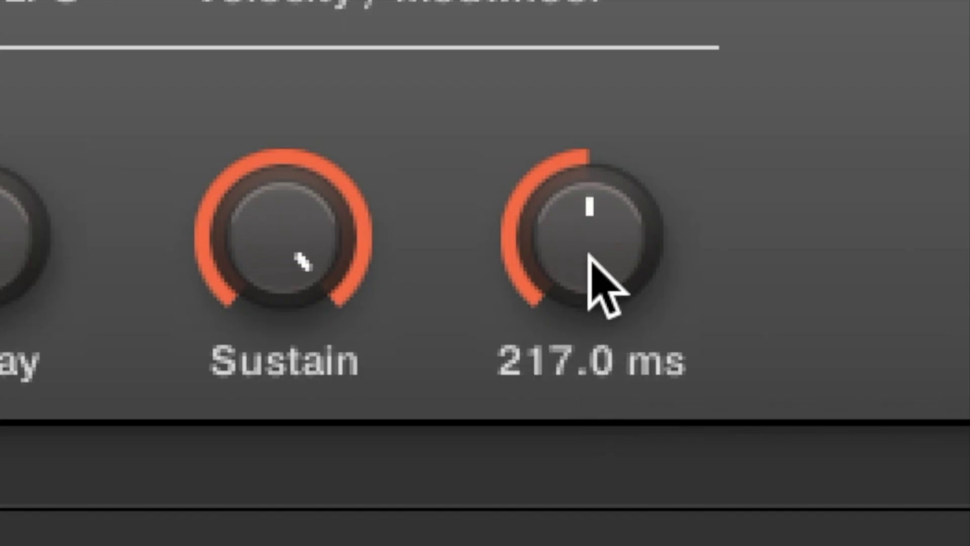
{"action": "left_click_drag", "start_coordinate": [616, 238], "coordinate": [613, 235]}
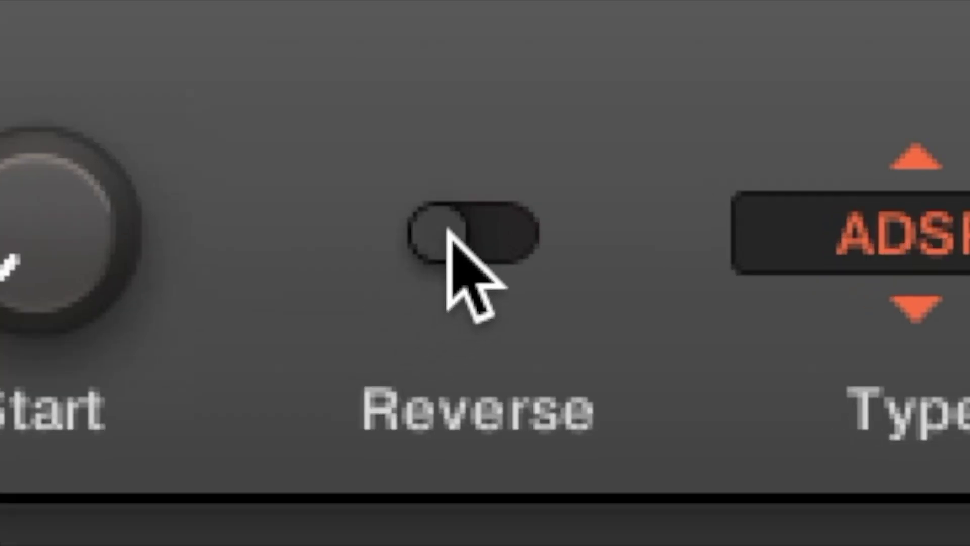
{"action": "left_click", "coordinate": [488, 237]}
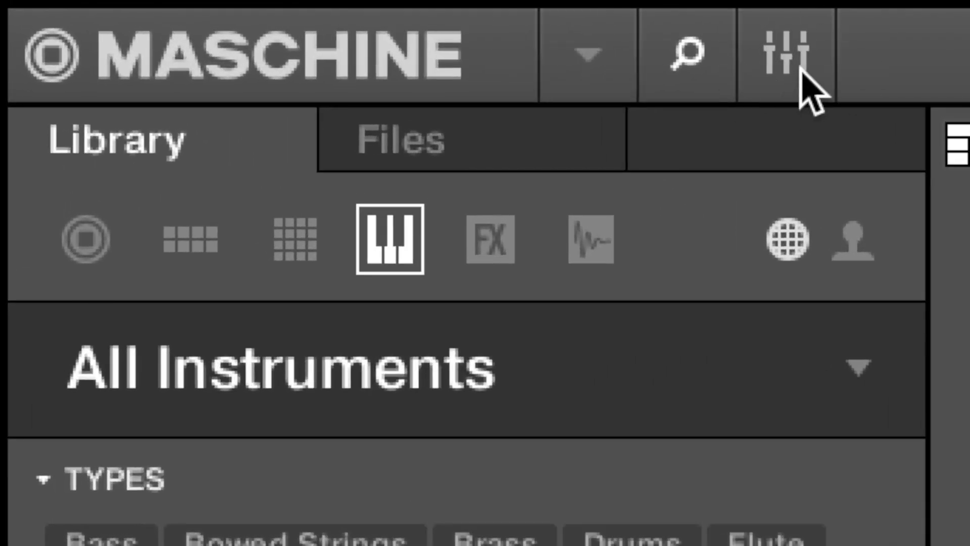
{"action": "left_click", "coordinate": [802, 68]}
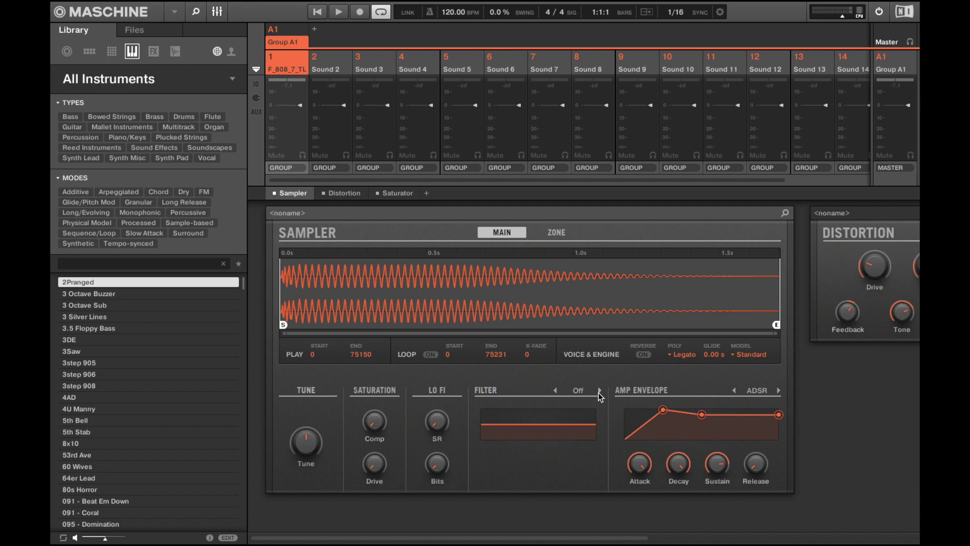
{"action": "left_click", "coordinate": [599, 390]}
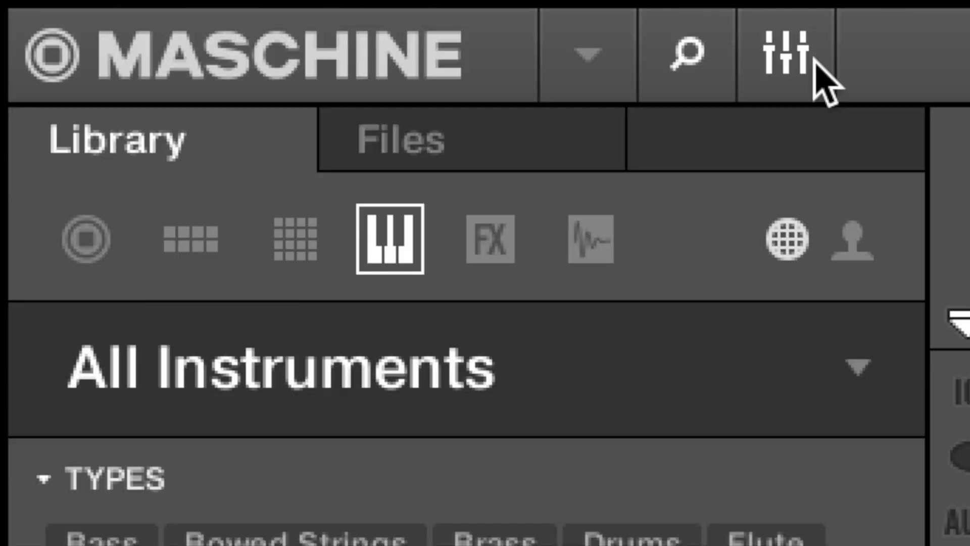
{"action": "left_click", "coordinate": [221, 13]}
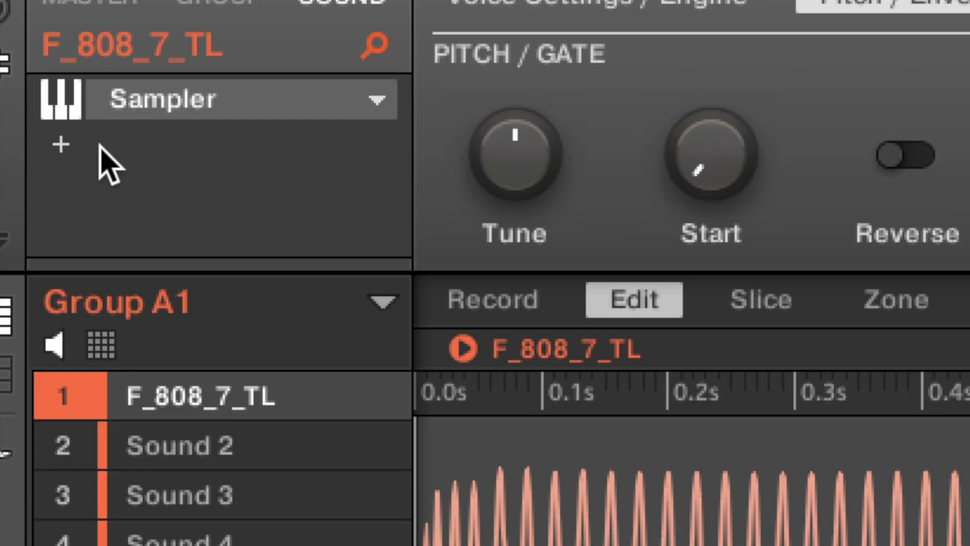
- Insert a Distortion effect after the 808's Sampler and set its mode to Mulholland
{"action": "left_click", "coordinate": [100, 147]}
{"action": "mouse_move", "coordinate": [256, 245]}
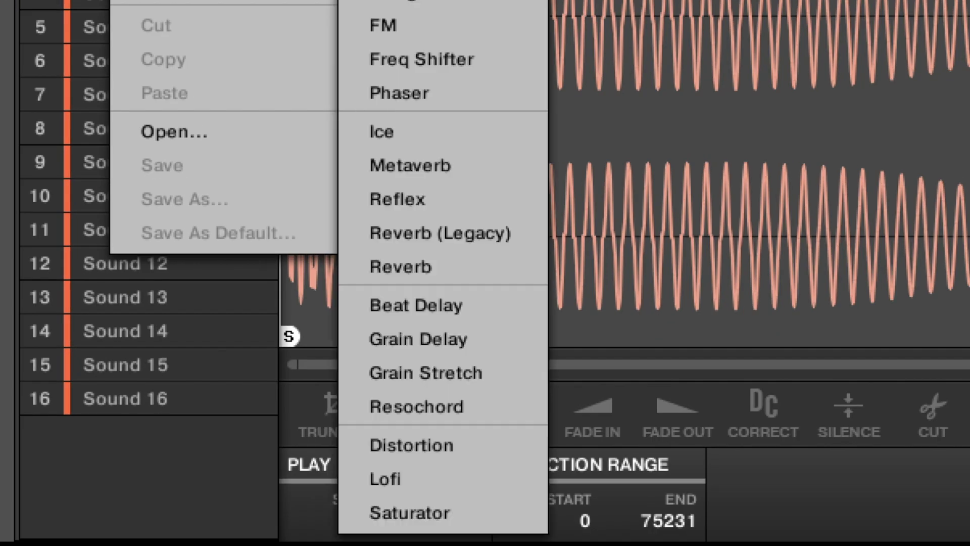
{"action": "left_click", "coordinate": [487, 452]}
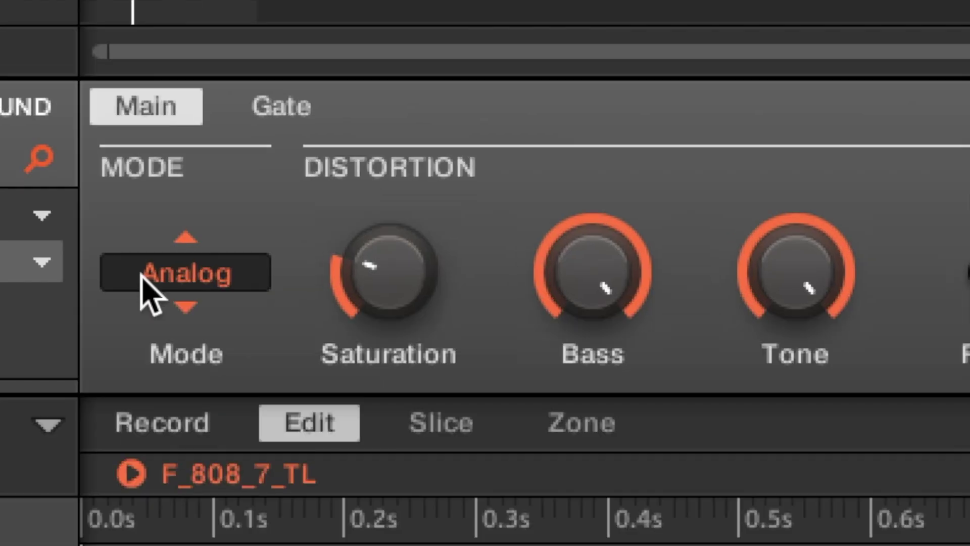
{"action": "left_click", "coordinate": [225, 276]}
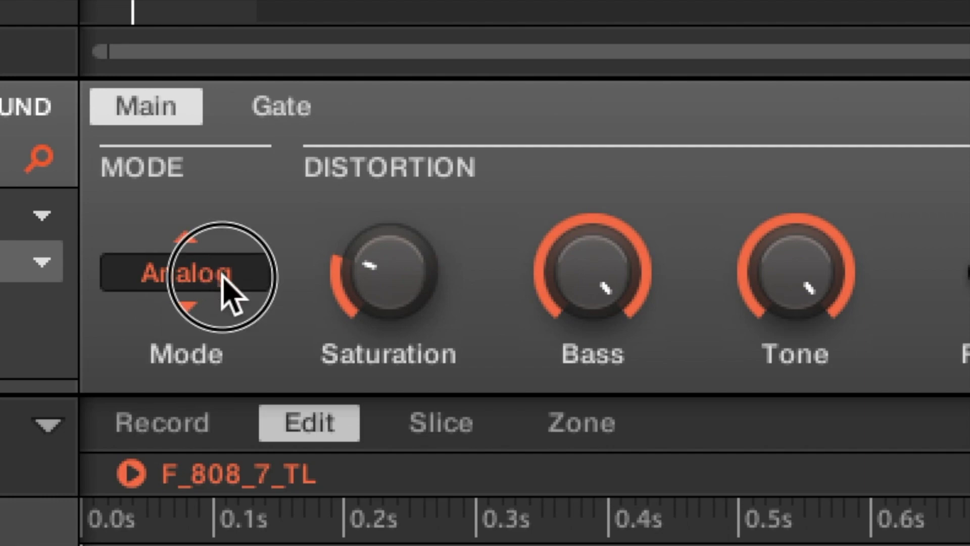
{"action": "left_click", "coordinate": [277, 349]}
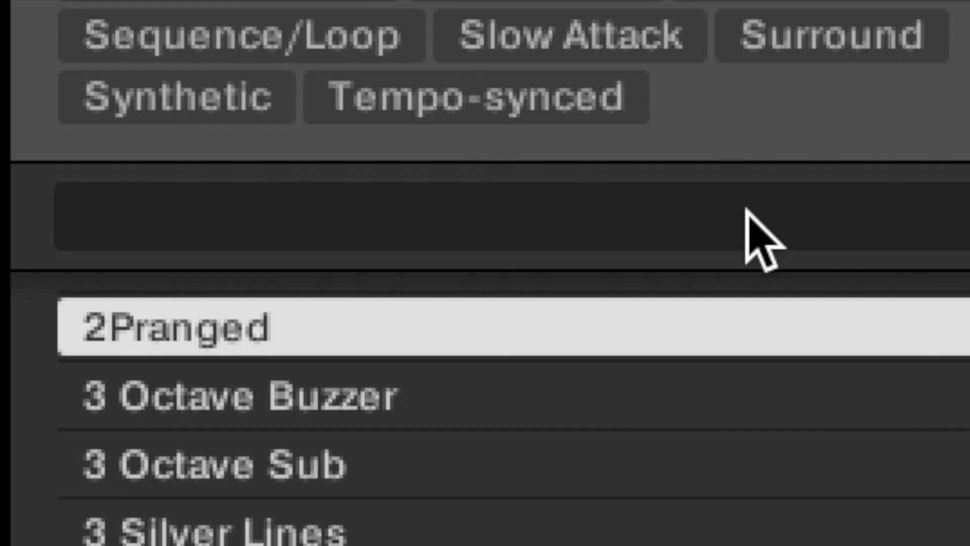
- Search the browser for 'sax' and load the Without Sax preset onto Sound 1
{"action": "type", "text": "ex"}
{"action": "key", "text": "BackSpace"}
{"action": "key", "text": "BackSpace"}
{"action": "key", "text": "BackSpace"}
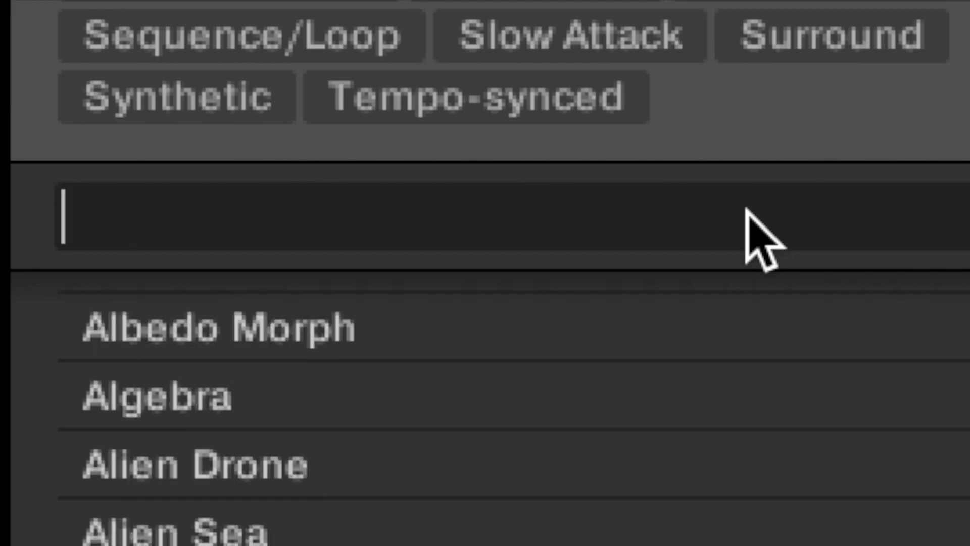
{"action": "type", "text": "sax"}
{"action": "left_click", "coordinate": [587, 400]}
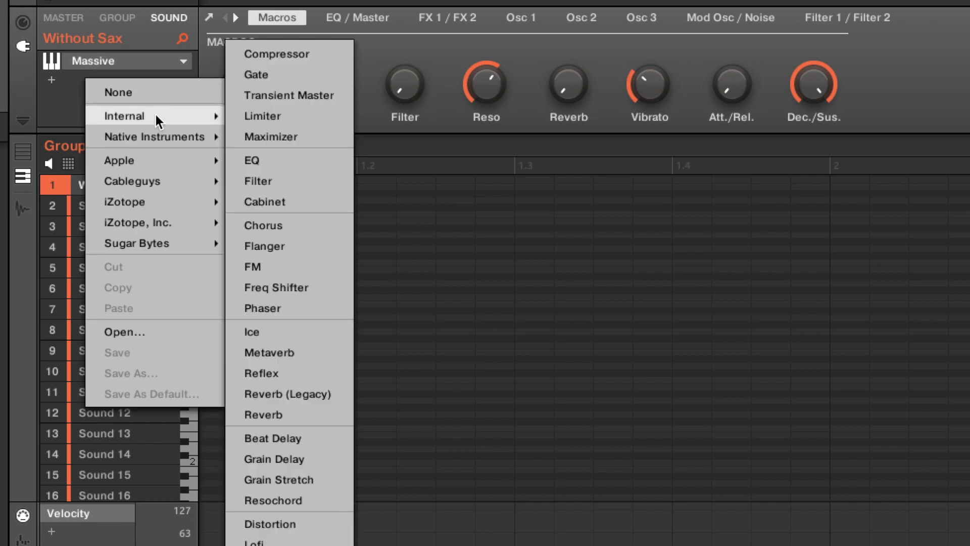
- Add Beat Delay and Metaverb, with reverb output at 24% and room size 61%
{"action": "left_click", "coordinate": [307, 441]}
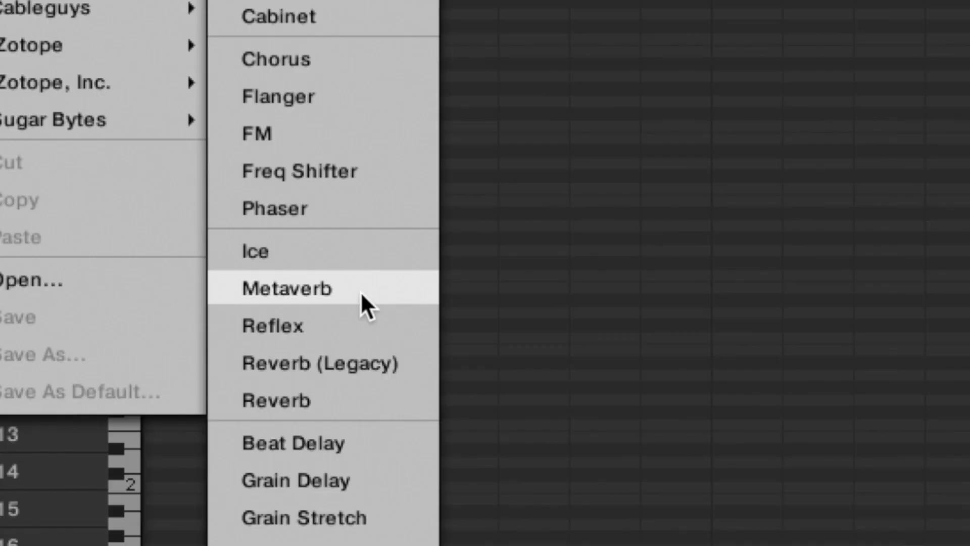
{"action": "left_click", "coordinate": [360, 293]}
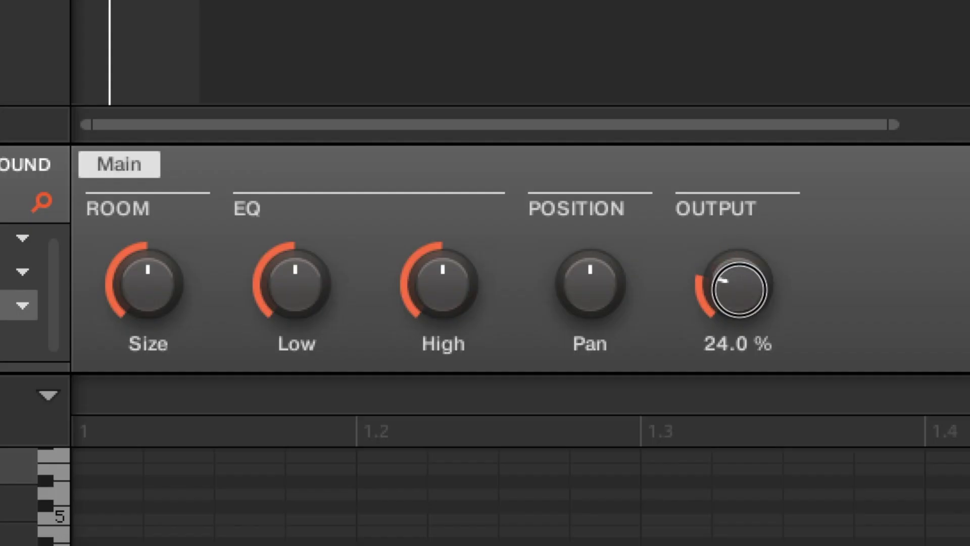
{"action": "left_click_drag", "start_coordinate": [738, 289], "coordinate": [739, 290]}
{"action": "left_click_drag", "start_coordinate": [138, 274], "coordinate": [136, 272]}
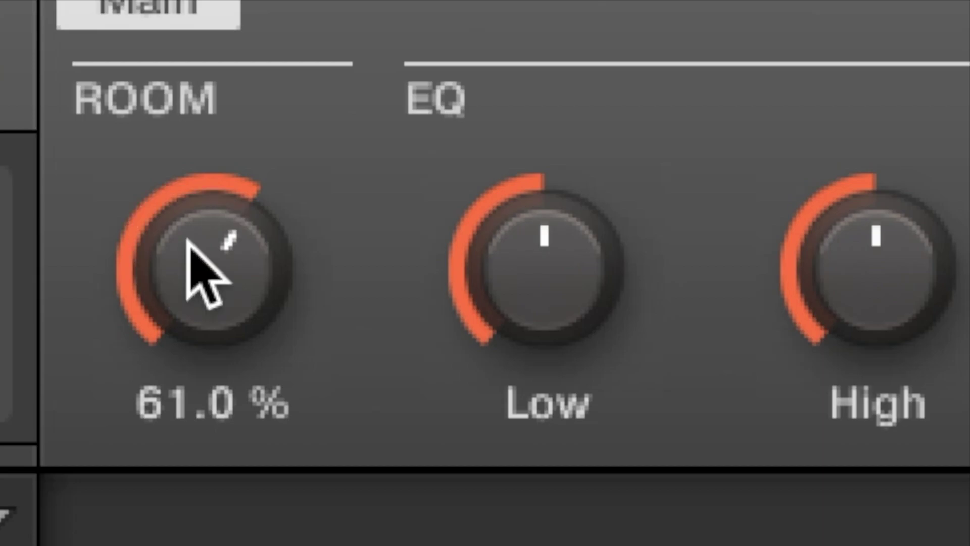
- Set the Beat Delay time to 4/16 and feedback to 68%, then audition a couple of notes
{"action": "left_click", "coordinate": [223, 222]}
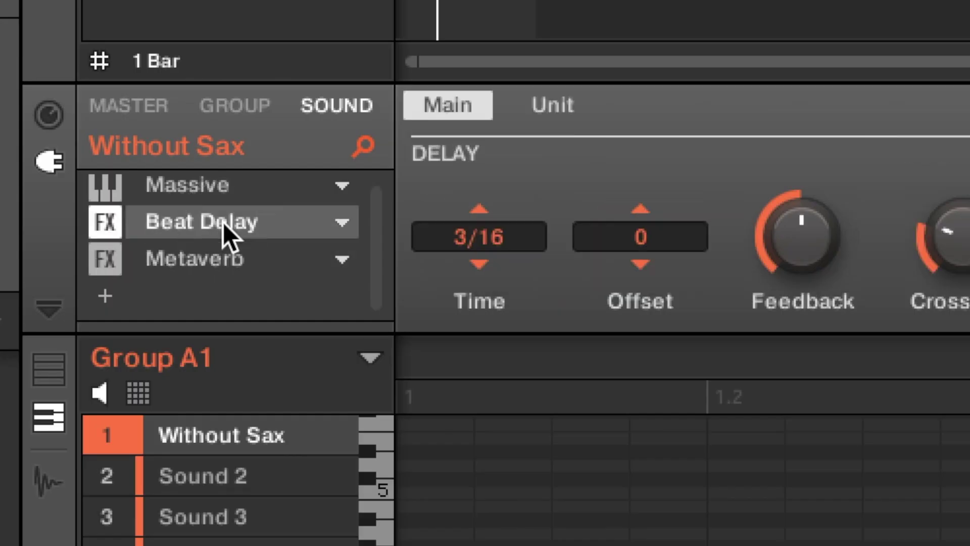
{"action": "left_click", "coordinate": [523, 241]}
{"action": "left_click", "coordinate": [567, 450]}
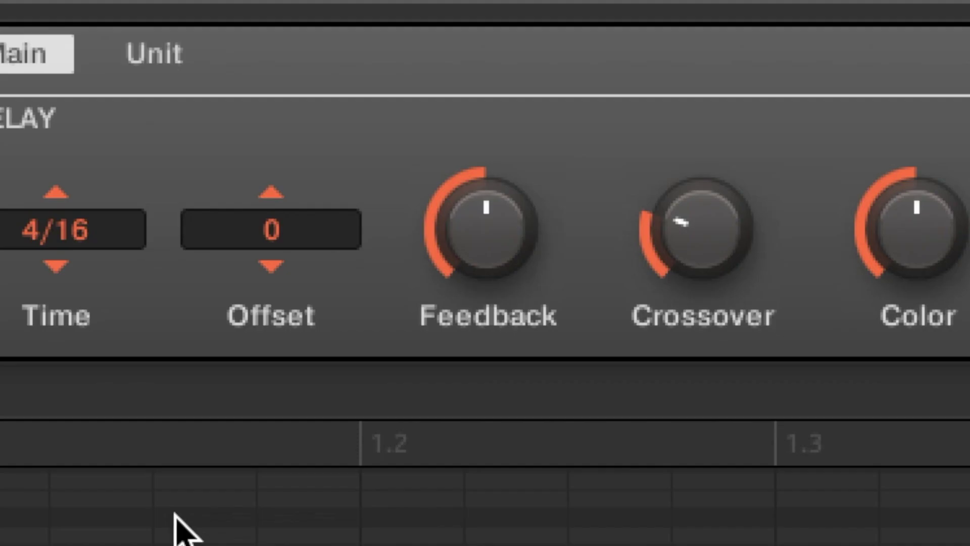
{"action": "left_click_drag", "start_coordinate": [481, 238], "coordinate": [481, 213]}
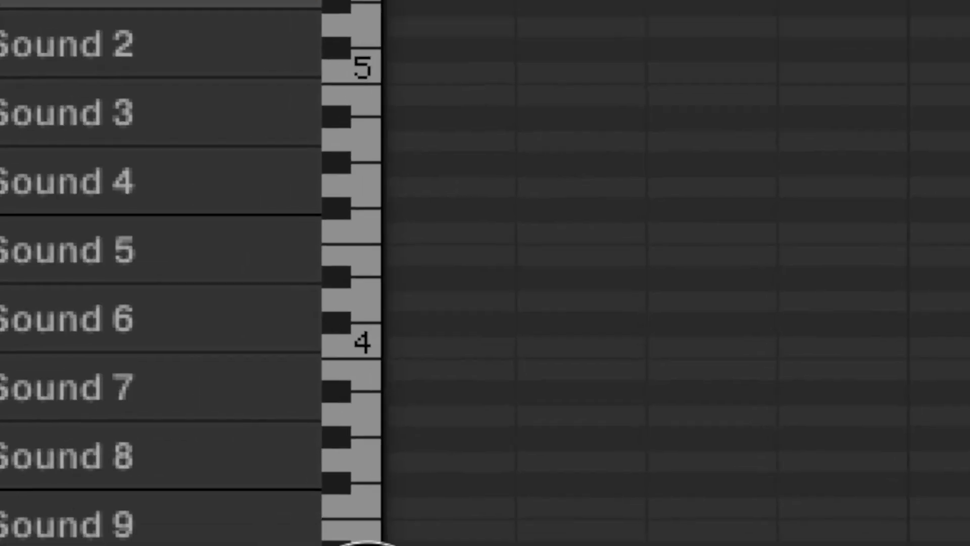
{"action": "left_click", "coordinate": [361, 143]}
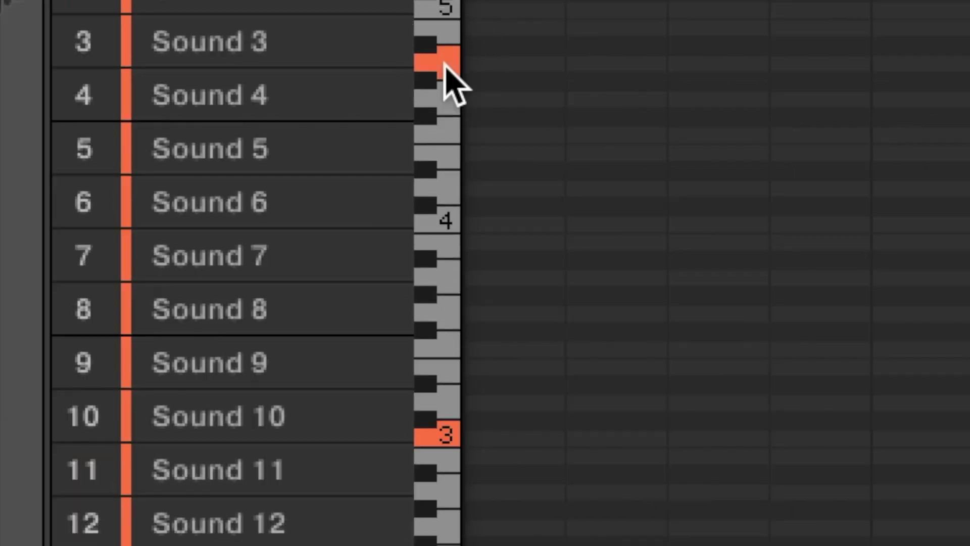
{"action": "left_click", "coordinate": [446, 152]}
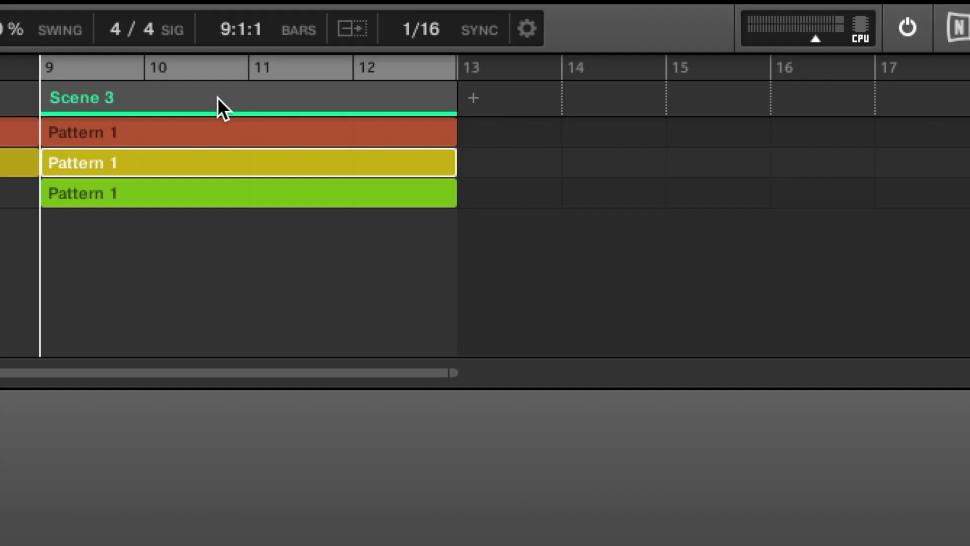
- Duplicate Scene 3 as Scene 6, replacing its Drums clip with Pattern 3 holding the pasted drum notes moved up three rows
{"action": "right_click", "coordinate": [592, 43]}
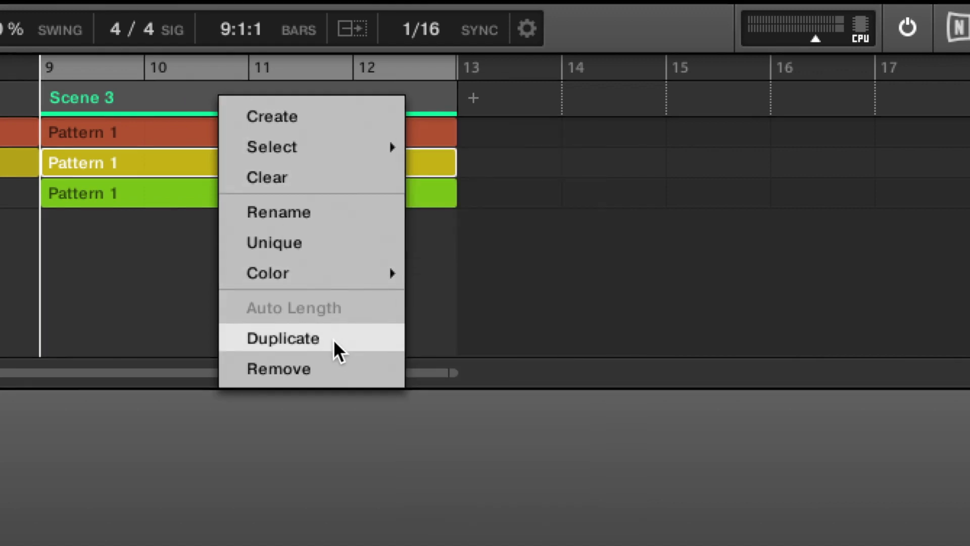
{"action": "left_click", "coordinate": [332, 339]}
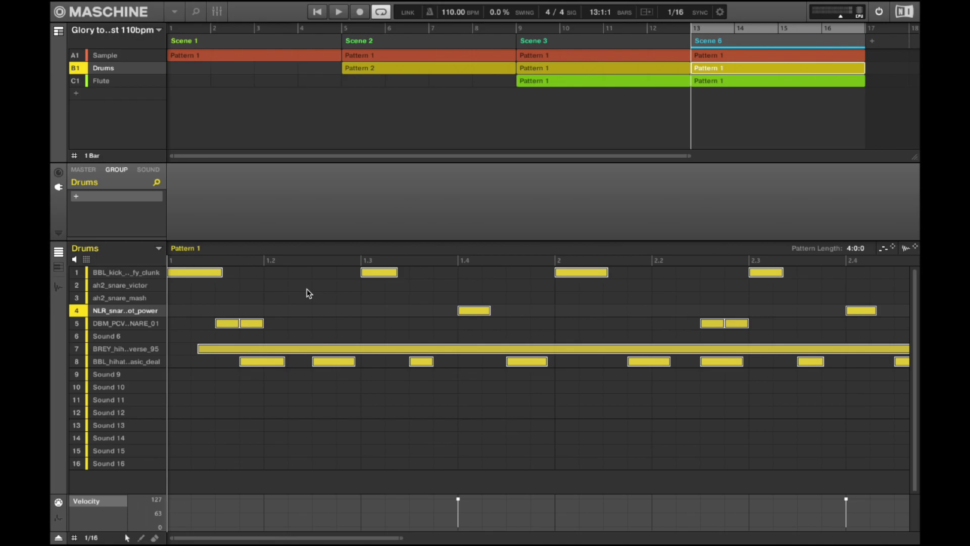
{"action": "right_click", "coordinate": [308, 292]}
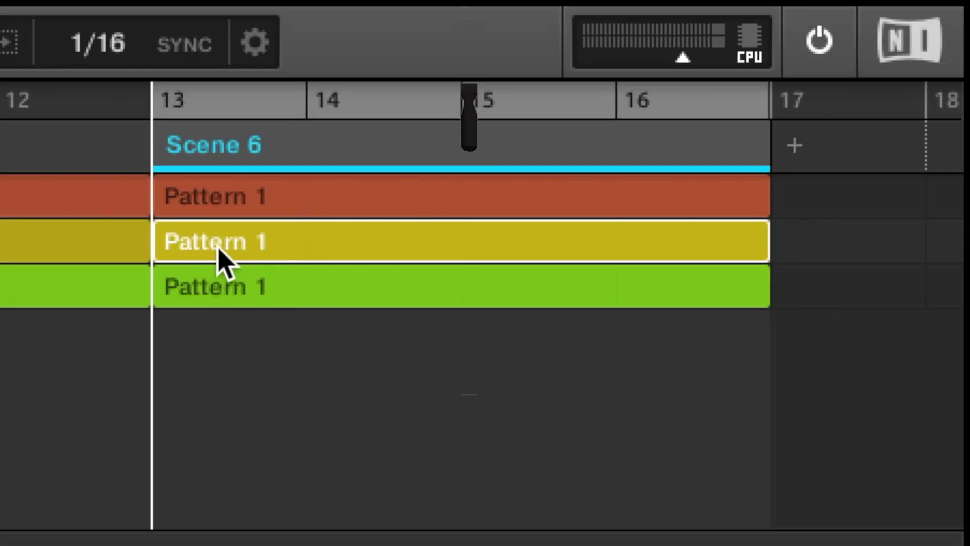
{"action": "key", "text": "Delete"}
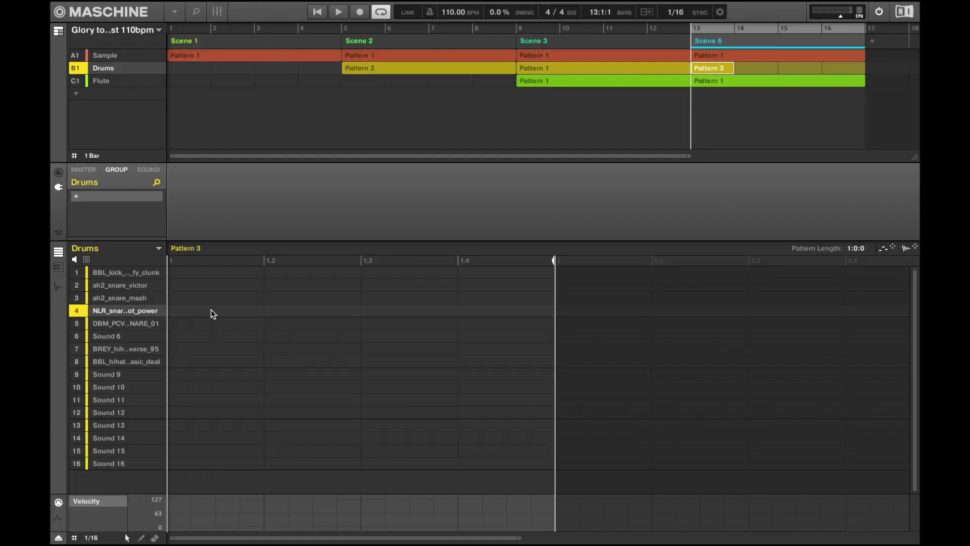
{"action": "key", "text": "ctrl+v"}
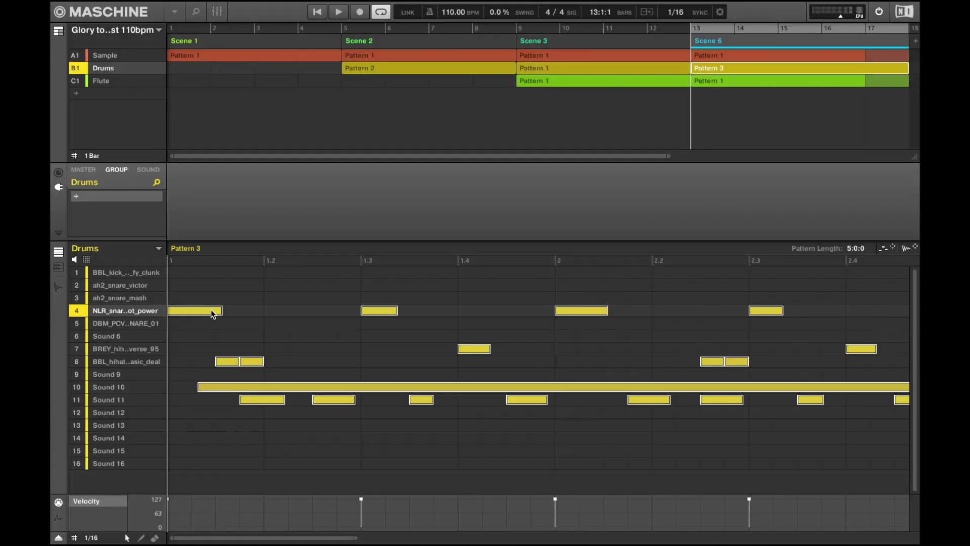
{"action": "left_click", "coordinate": [583, 67]}
{"action": "left_click", "coordinate": [718, 67]}
{"action": "left_click_drag", "start_coordinate": [219, 390], "coordinate": [219, 351]}
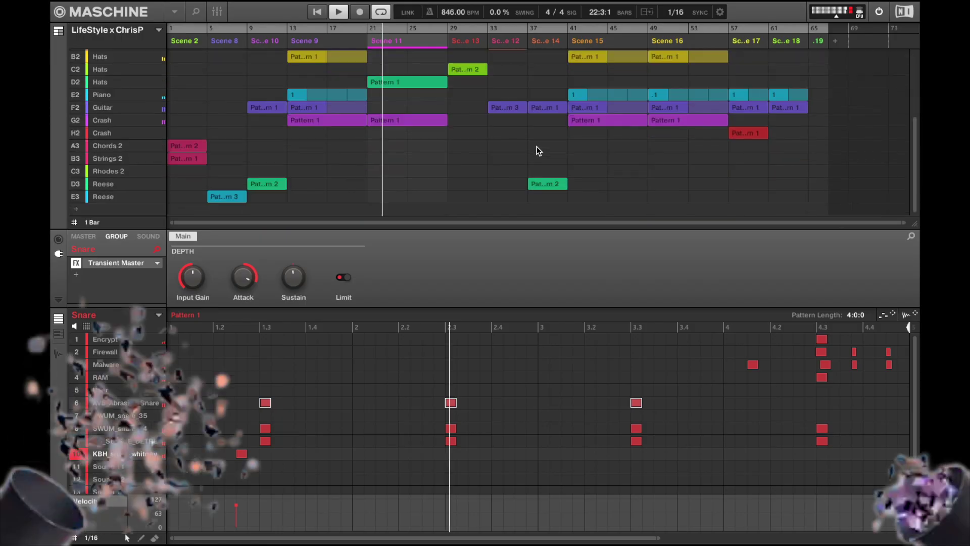
- Scroll up the track list while the LifeStyle x ChrisP arrangement plays
{"action": "scroll", "coordinate": [539, 151], "scroll_direction": "up", "scroll_amount": 3}
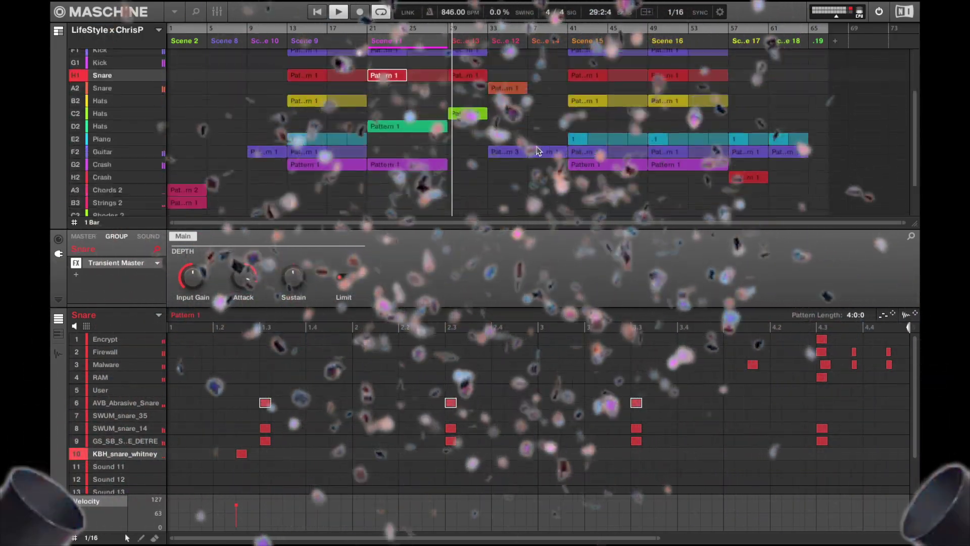